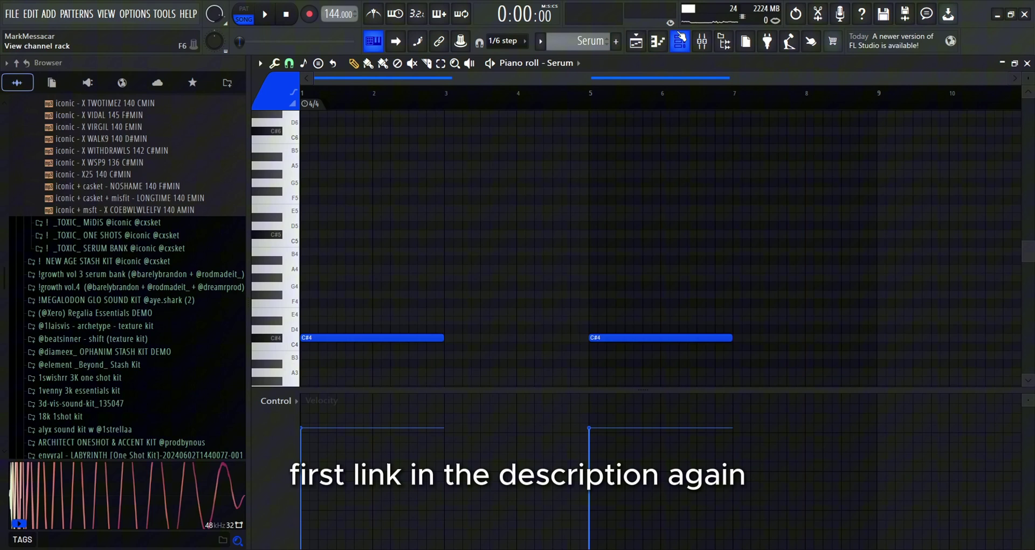
- Check the Serum bass's Bass - 2 preset, then play and stop its pattern
scroll(311, 275, "down", 3)
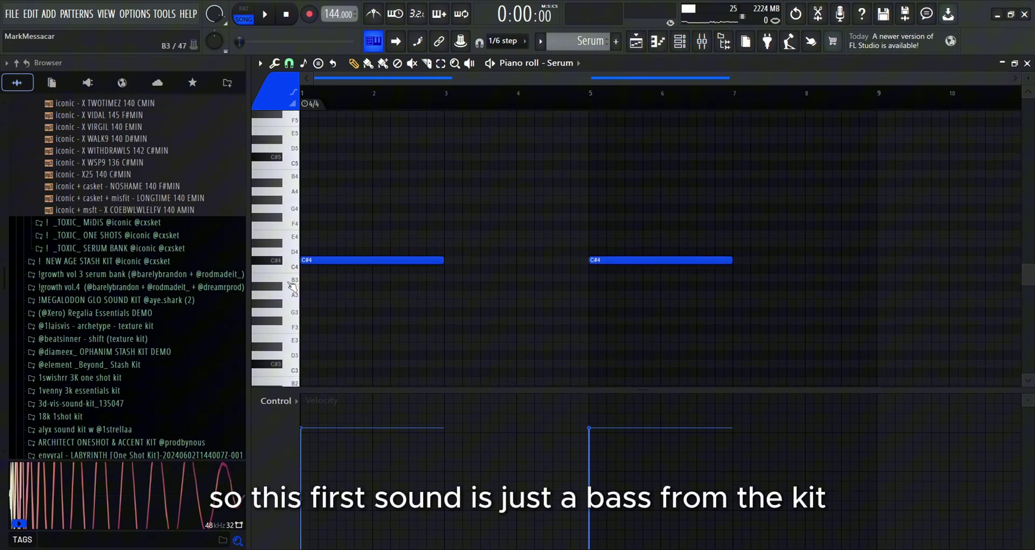
left_click(679, 41)
left_click(369, 138)
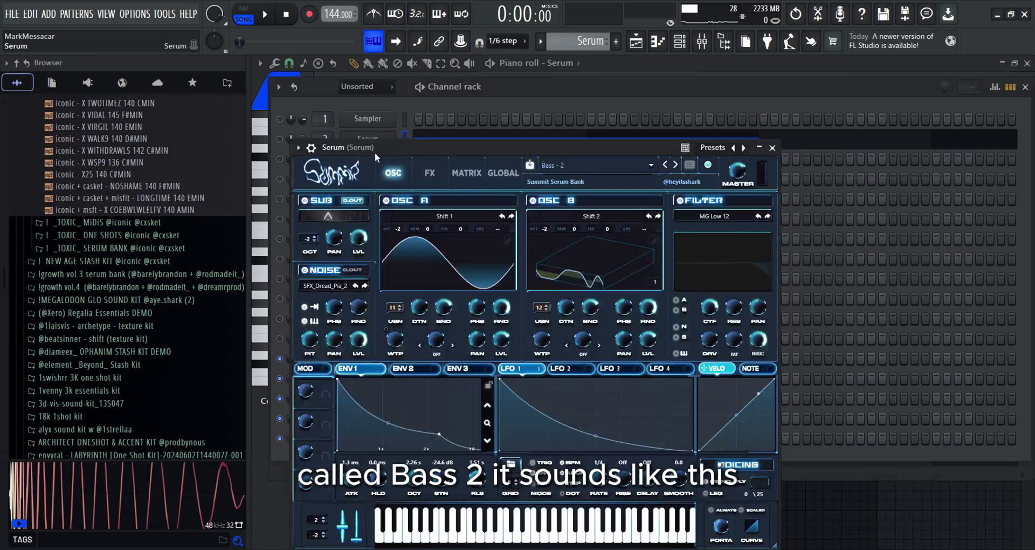
left_click(772, 147)
left_click(265, 14)
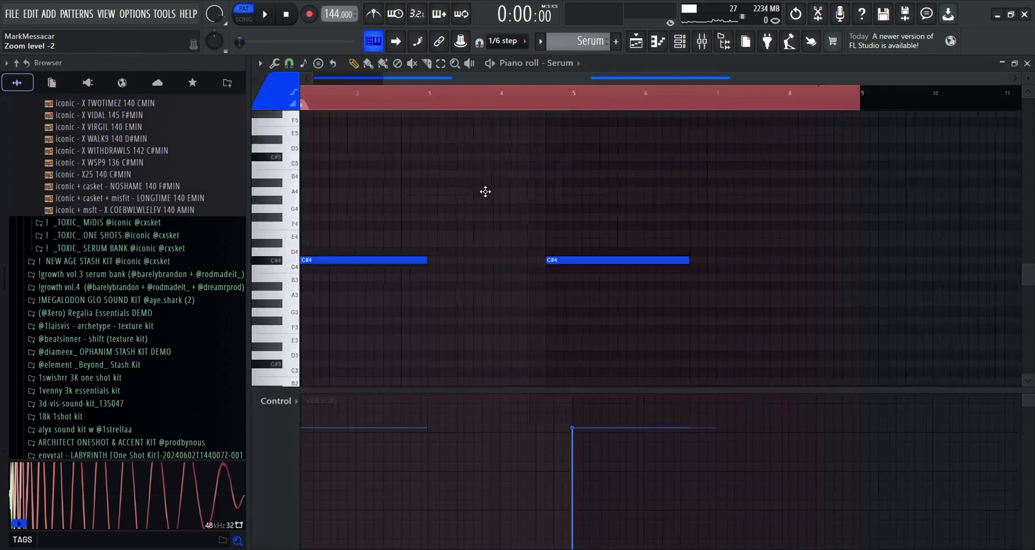
key("space")
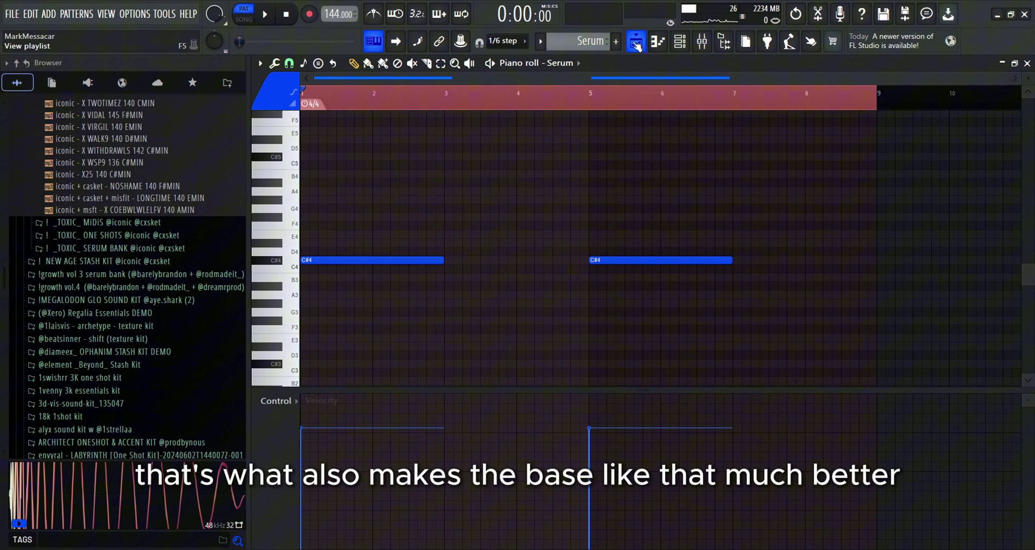
- Open the Serum #4 pattern's notes and view its Key - Decade preset
left_click(637, 43)
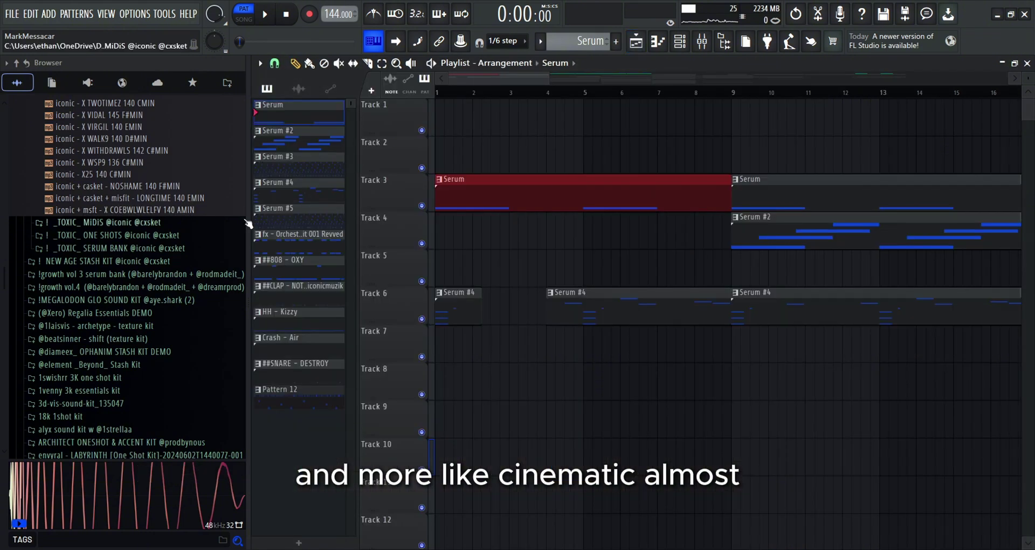
double_click(291, 186)
left_click(681, 43)
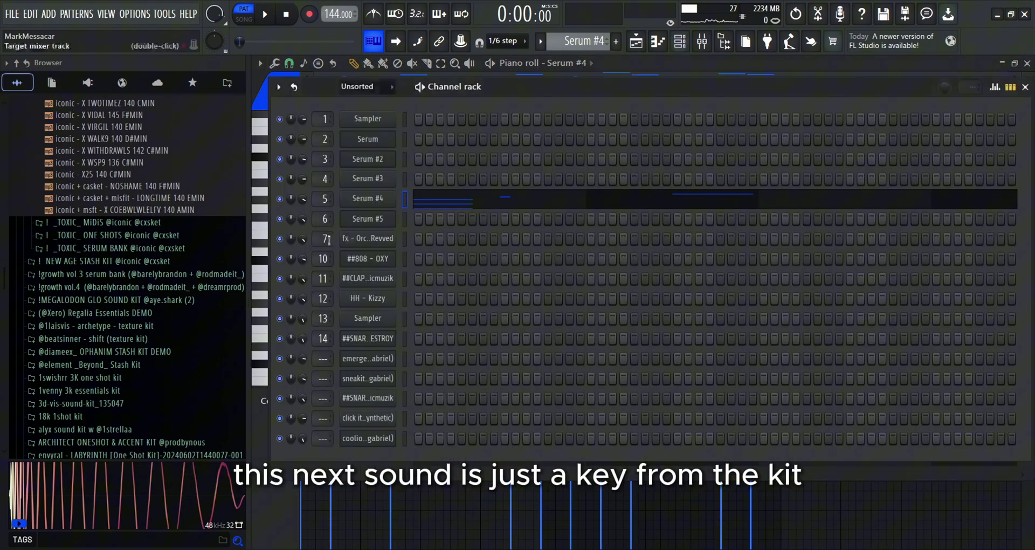
left_click(383, 198)
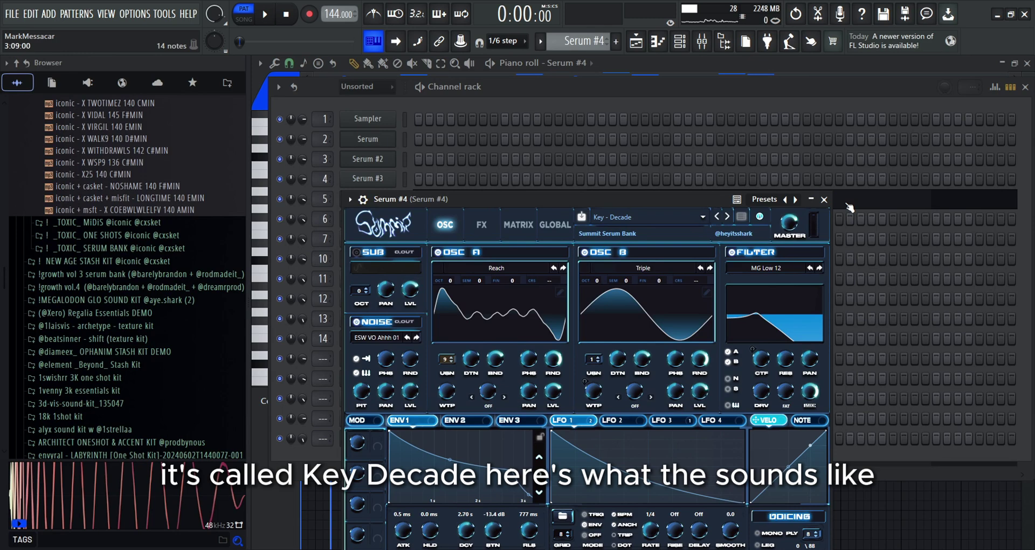
key("Escape")
key("Escape")
- Play the Serum #4 key melody through once and stop
scroll(267, 281, "up", 1)
key("space")
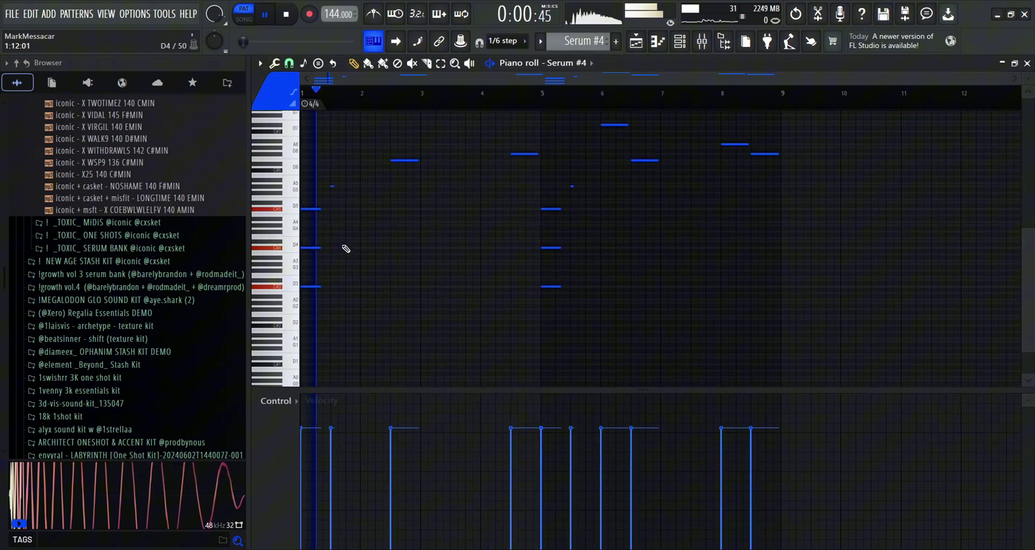
scroll(346, 249, "up", 3)
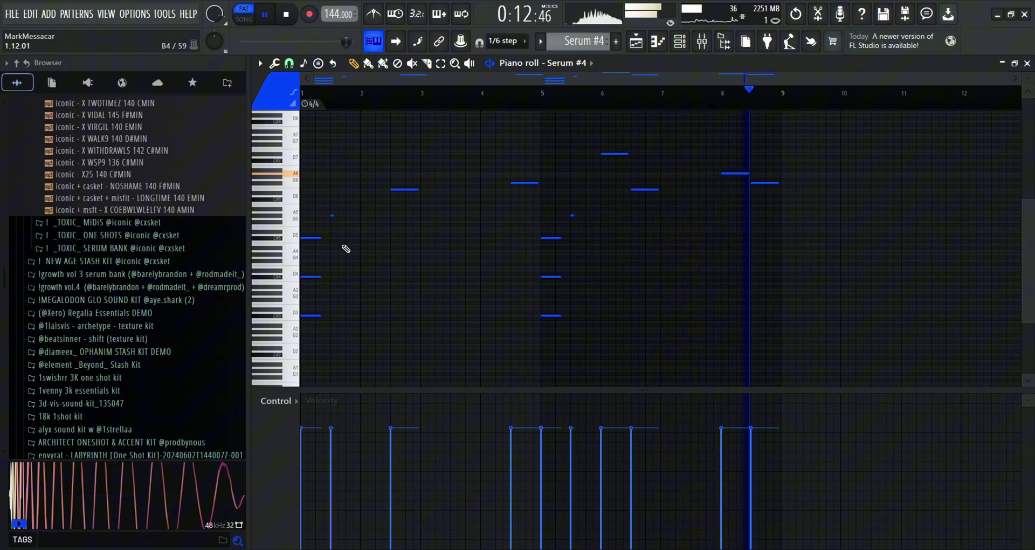
left_click(287, 14)
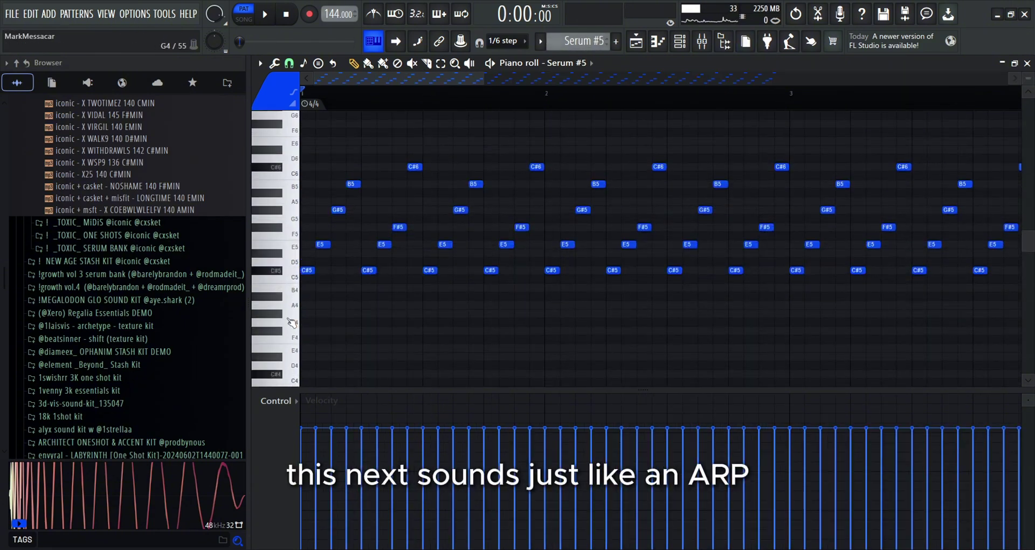
- Shift the opening C#5, E5, G#5 and B5 arpeggio notes one step later, then play
scroll(292, 322, "up", 1)
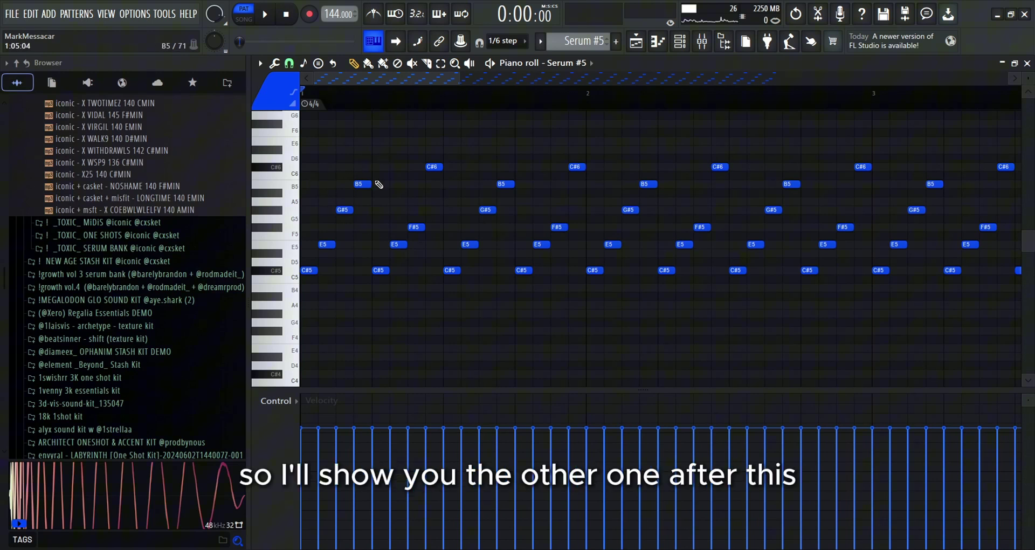
scroll(393, 296, "up", 1)
scroll(393, 296, "up", 2)
mouse_move(403, 299)
left_mouse_down()
mouse_move(340, 236)
mouse_move(318, 162)
left_mouse_up()
left_click_drag(402, 185, 302, 121)
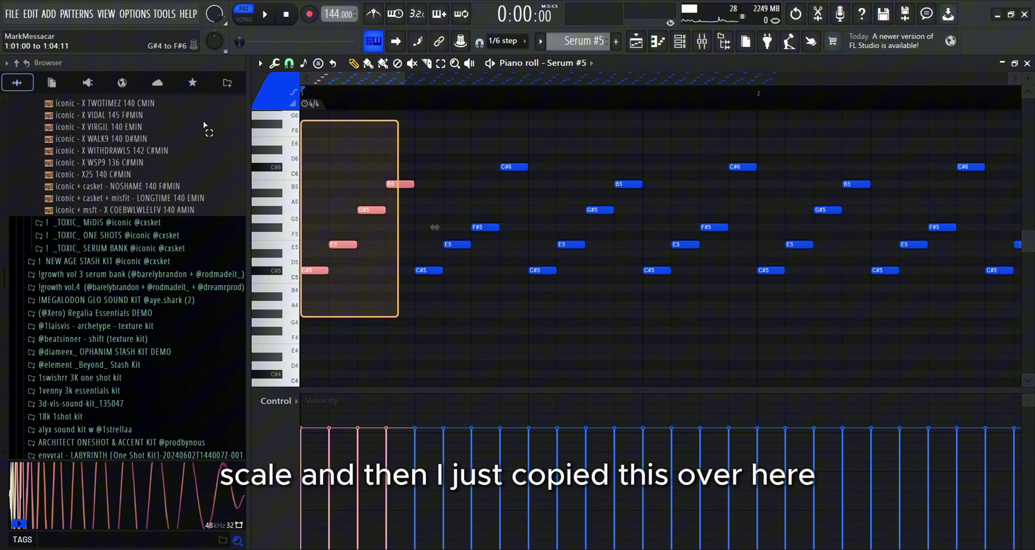
left_click_drag(476, 188, 512, 191)
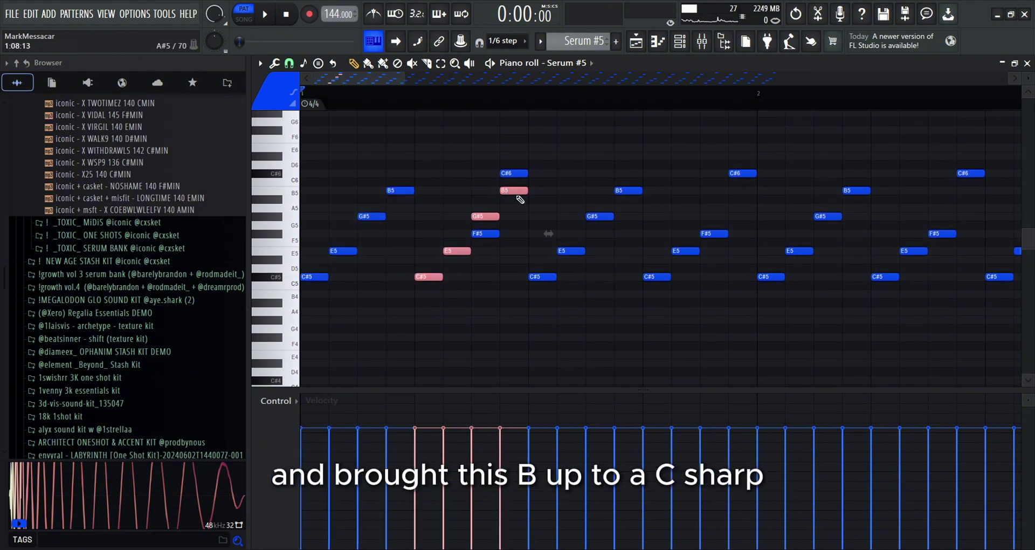
scroll(518, 177, "down", 4)
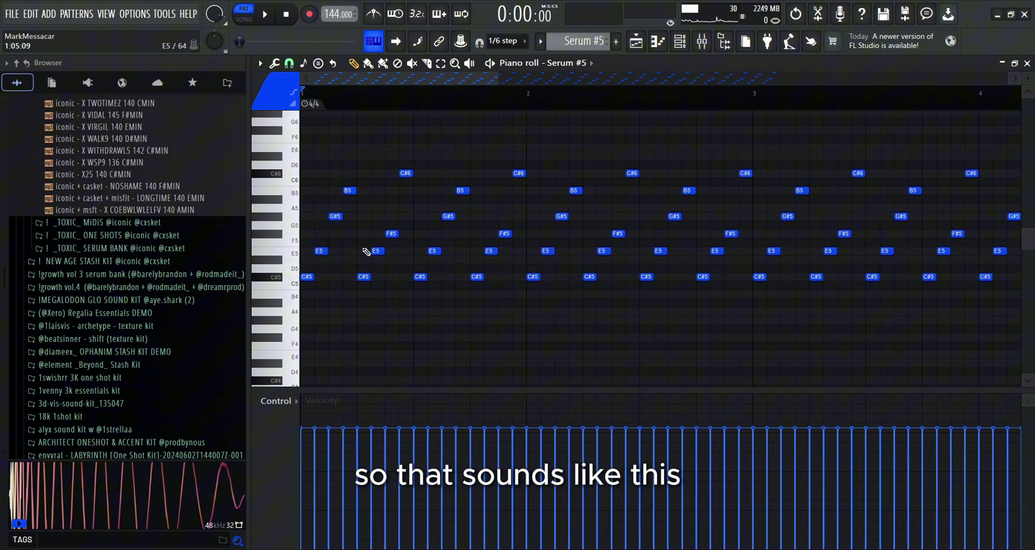
key("space")
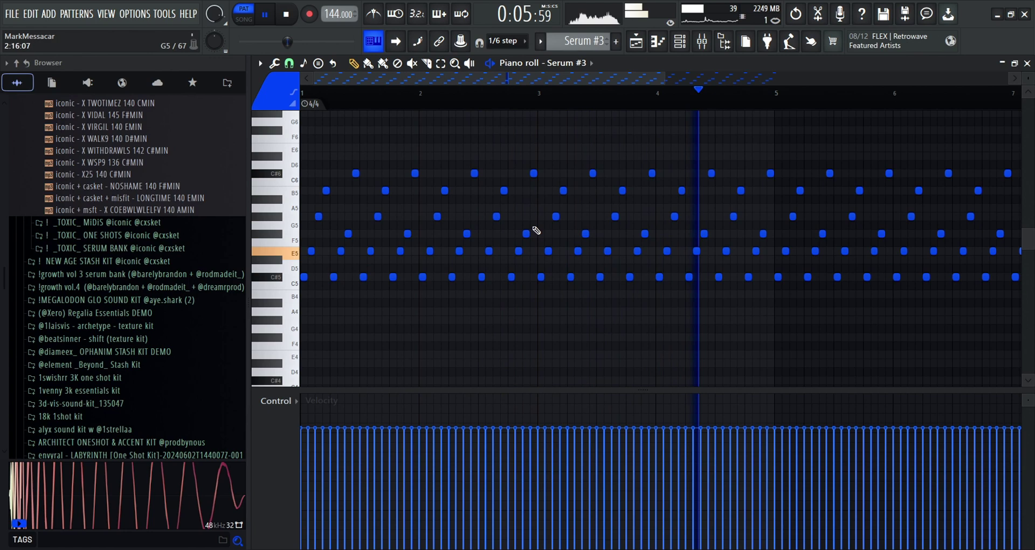
- View the Serum #3 preset and Serum #5's Key - Poloshirt preset, then open the Orchestra Hit notes
left_click(636, 42)
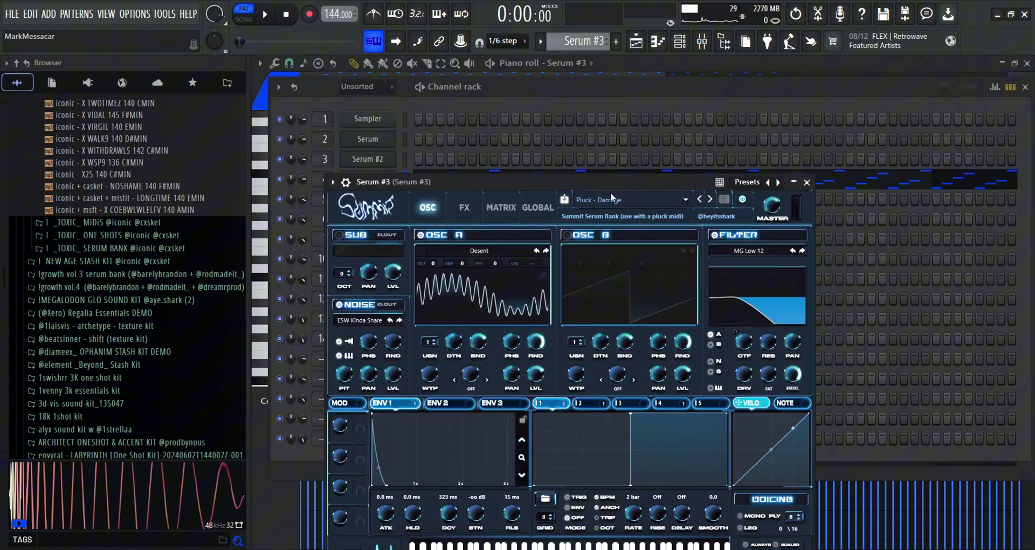
left_click(807, 182)
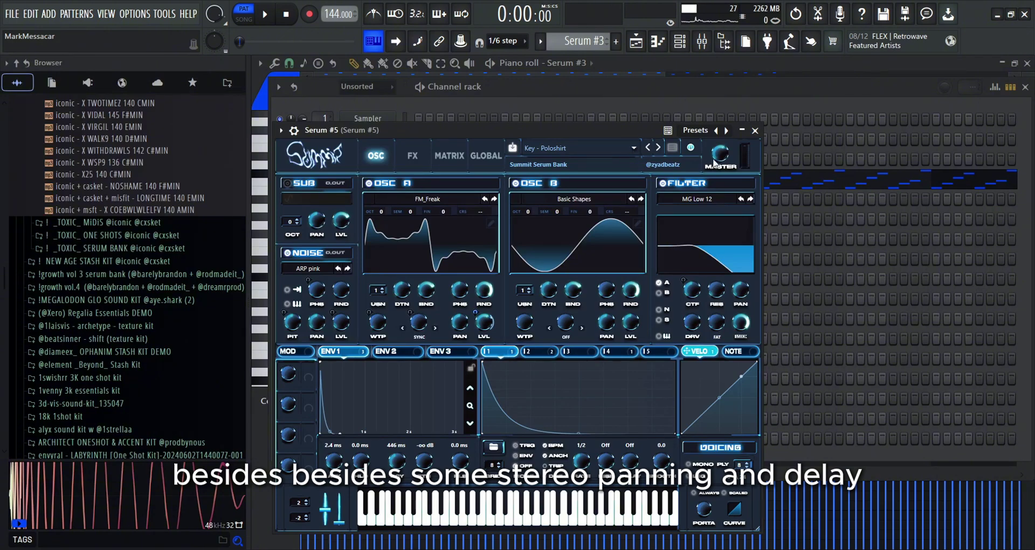
left_click(755, 130)
left_click(638, 43)
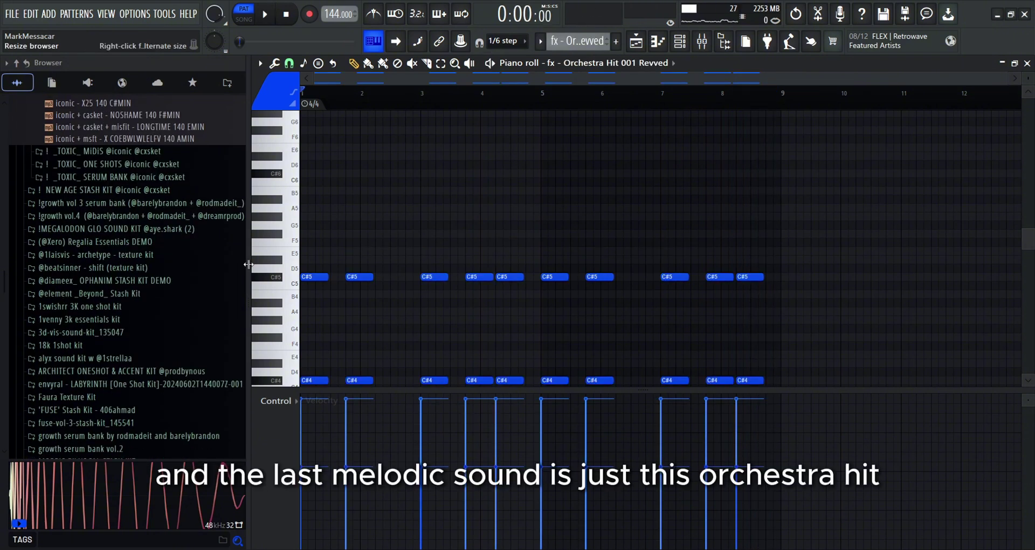
- Select the orchestra hit's C#5 and C#4 note rows and play them back
scroll(372, 227, "down", 1)
scroll(381, 227, "down", 3)
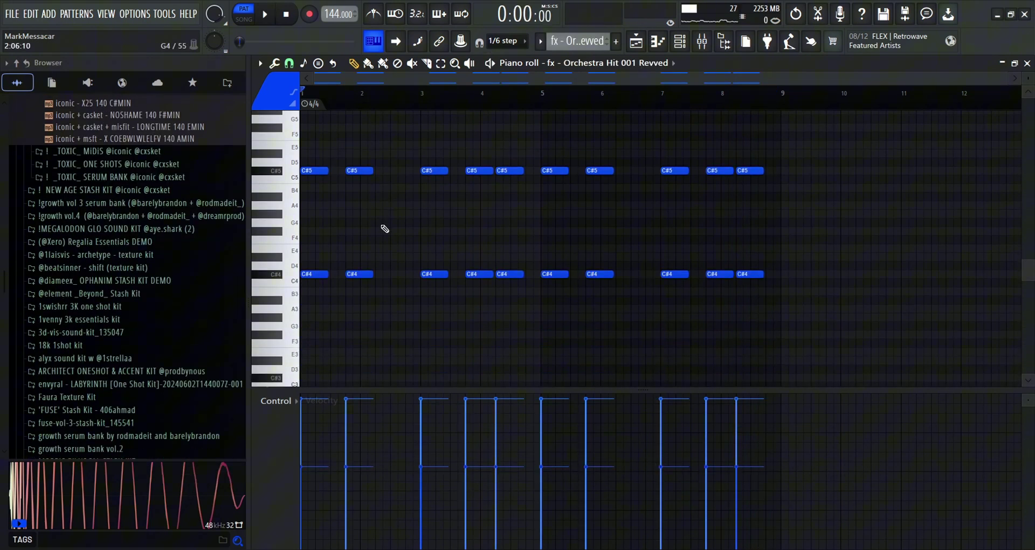
left_click_drag(840, 199, 301, 125)
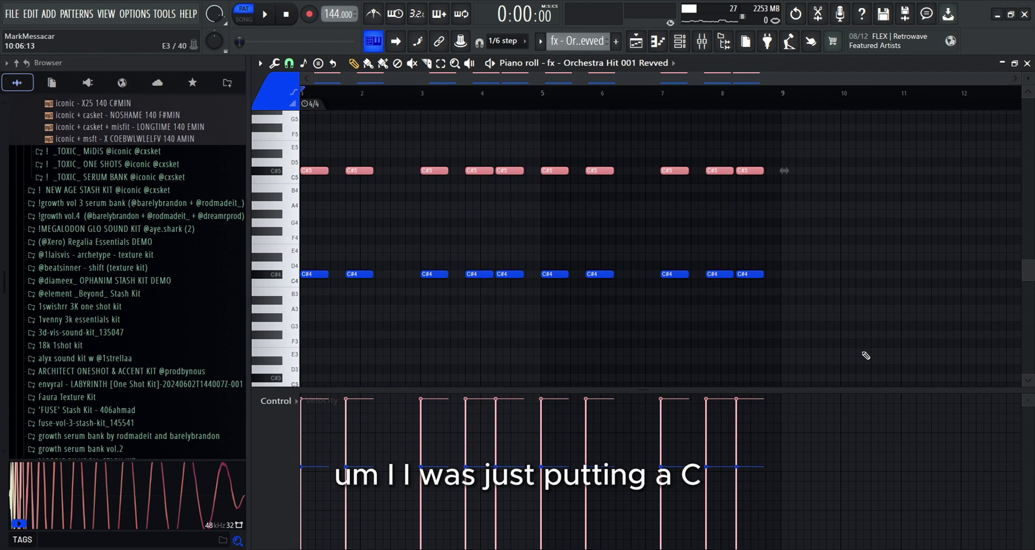
left_click_drag(943, 334, 300, 236)
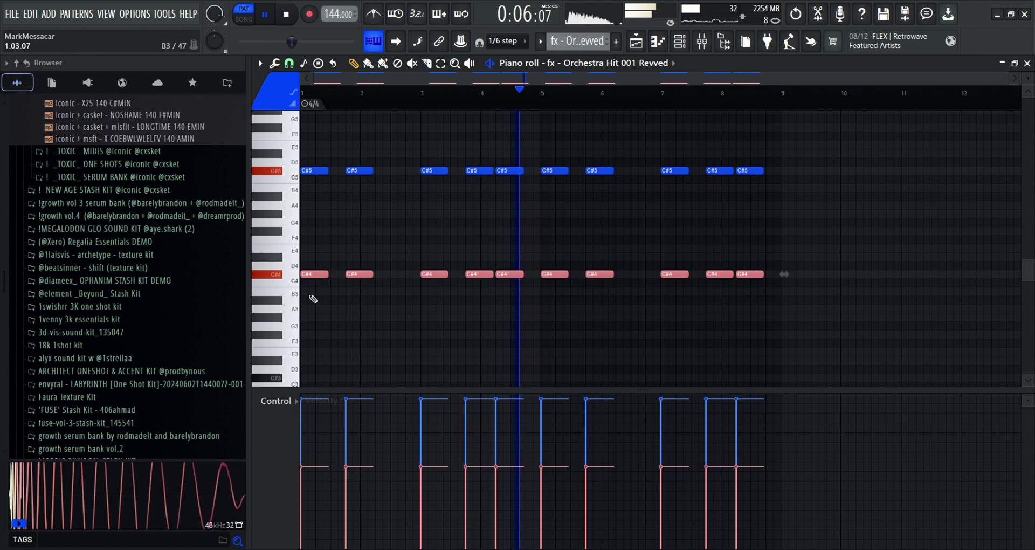
key("space")
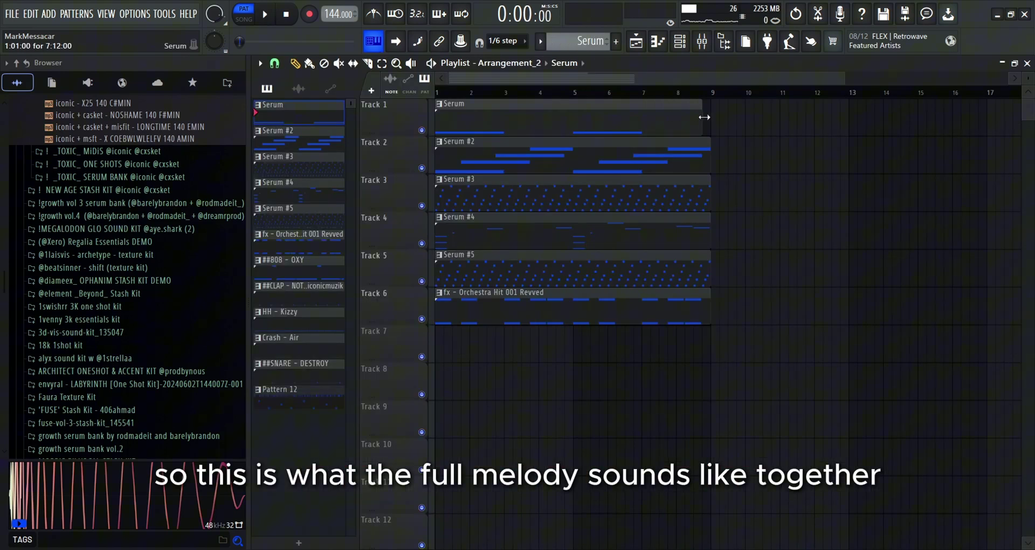
- Play the full six-track arrangement from the start, then stop it
key("space")
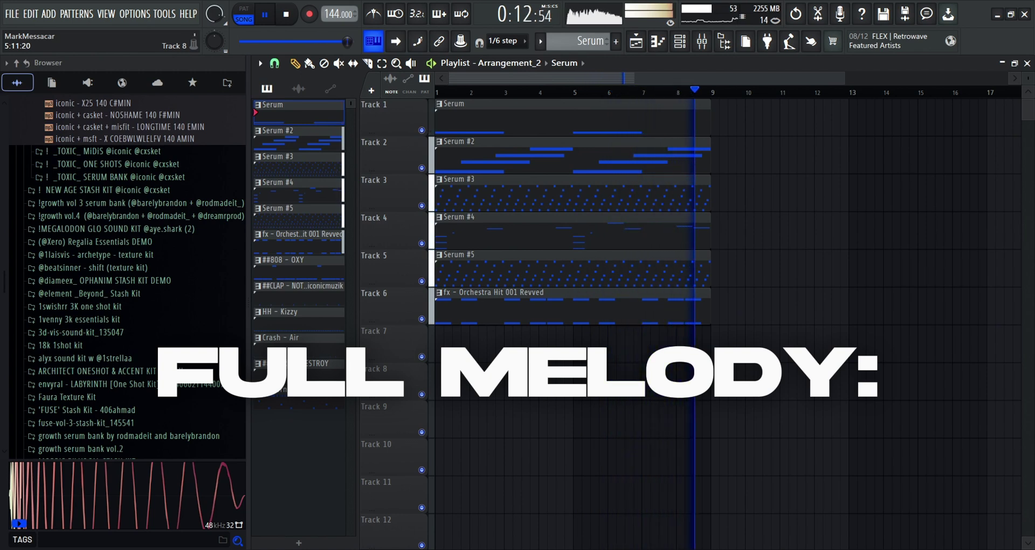
key("space")
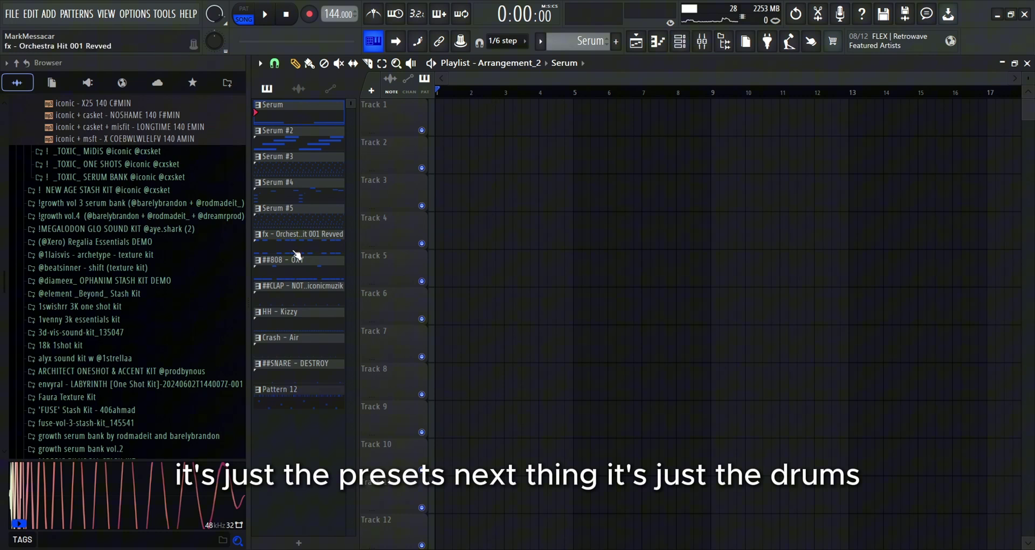
- Open the ##808 - OXY pattern's notes and play them
double_click(298, 255)
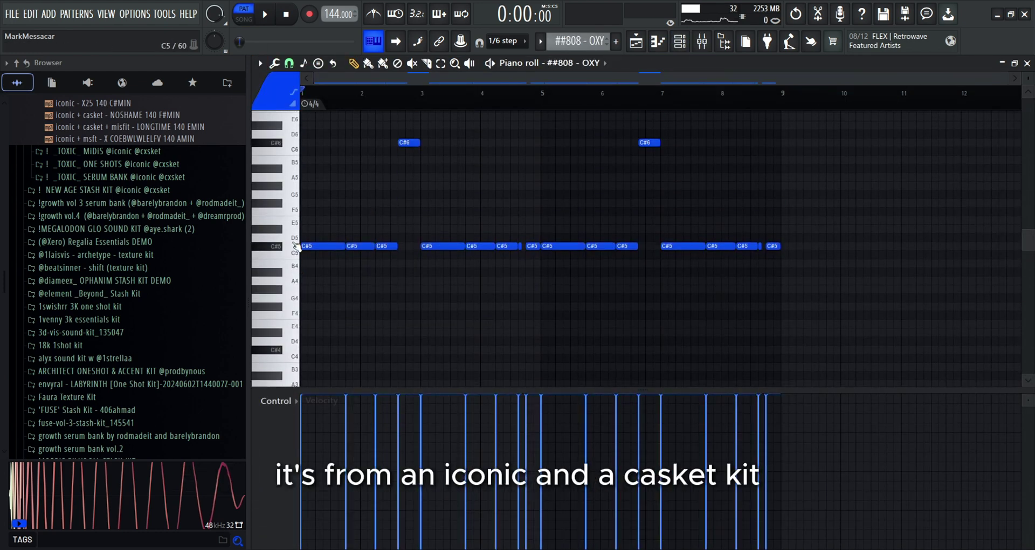
scroll(296, 247, "up", 2)
key("space")
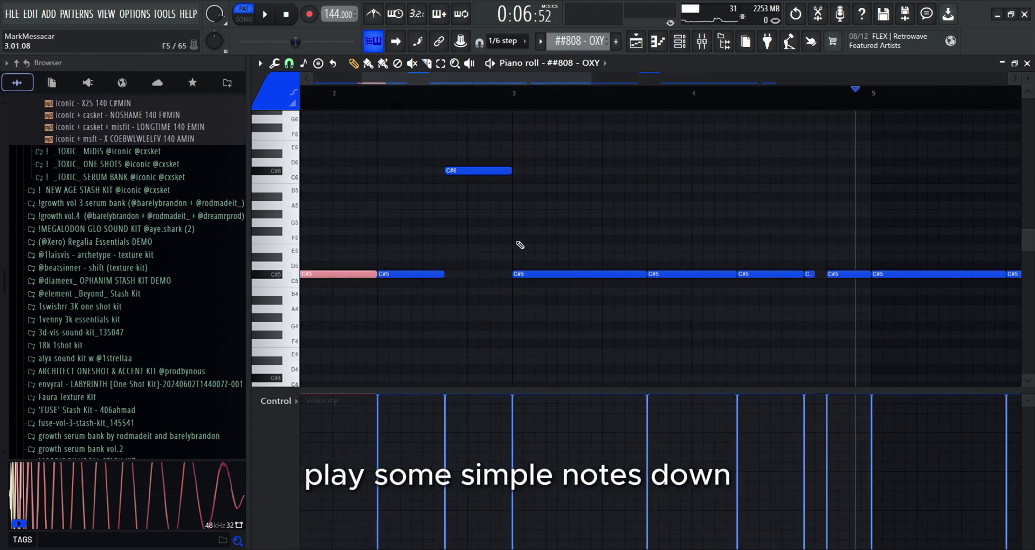
- Select the upper C#6 808 note and play the crash pattern
left_click_drag(596, 234, 459, 159)
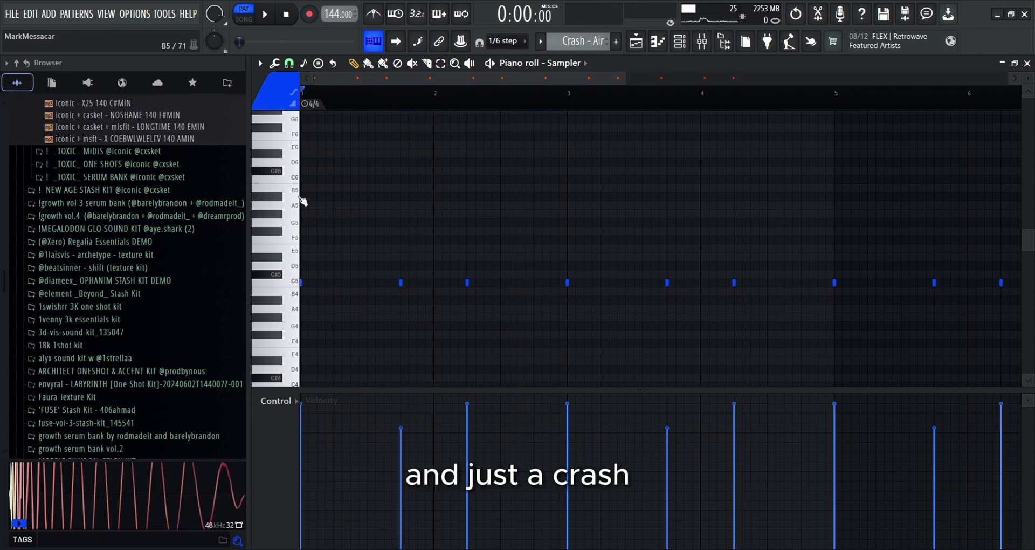
key("space")
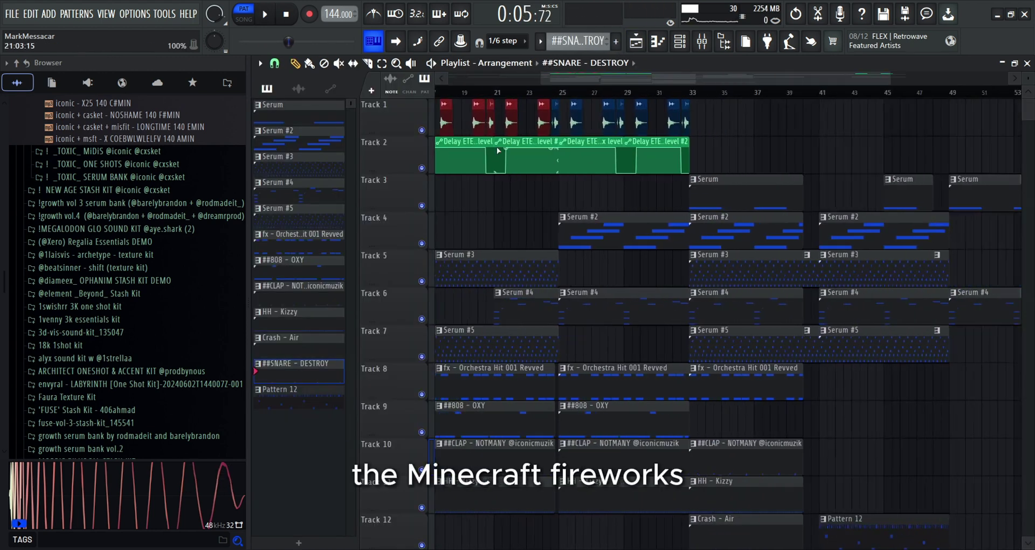
scroll(497, 147, "up", 3)
- Play the bar-17 stutter with the Delay ETERNITY automation clip selected, then select around bar 21
left_click_drag(472, 102, 721, 134)
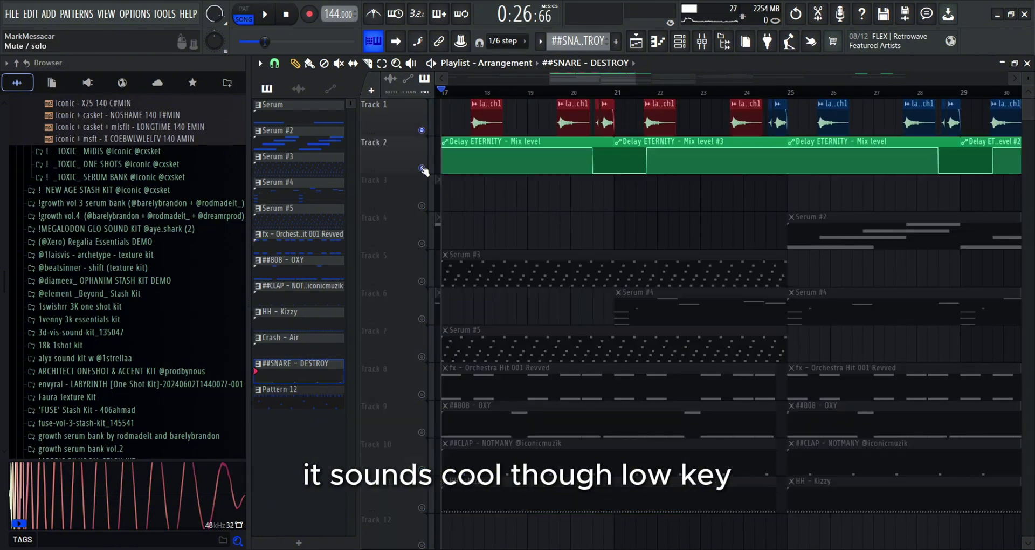
left_click(524, 141)
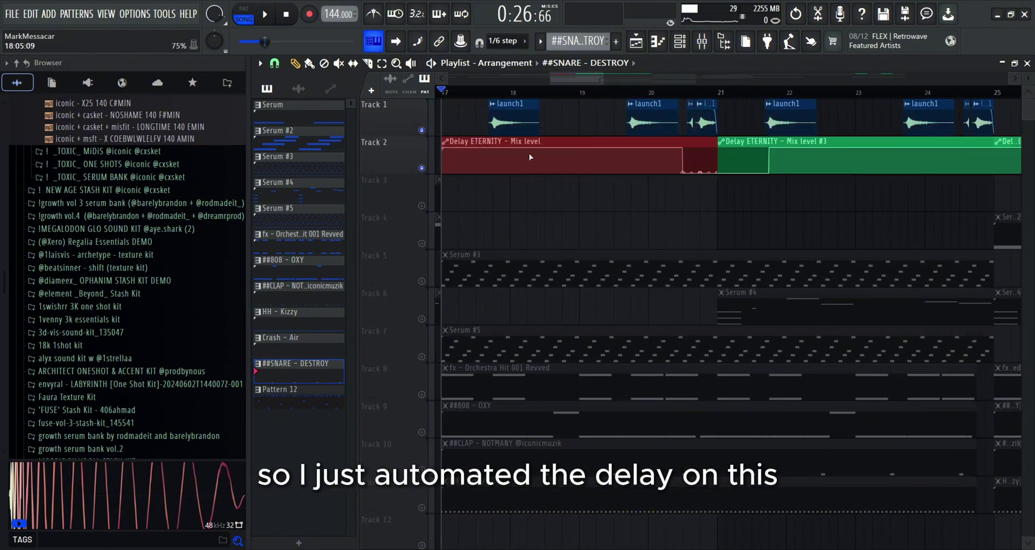
key("space")
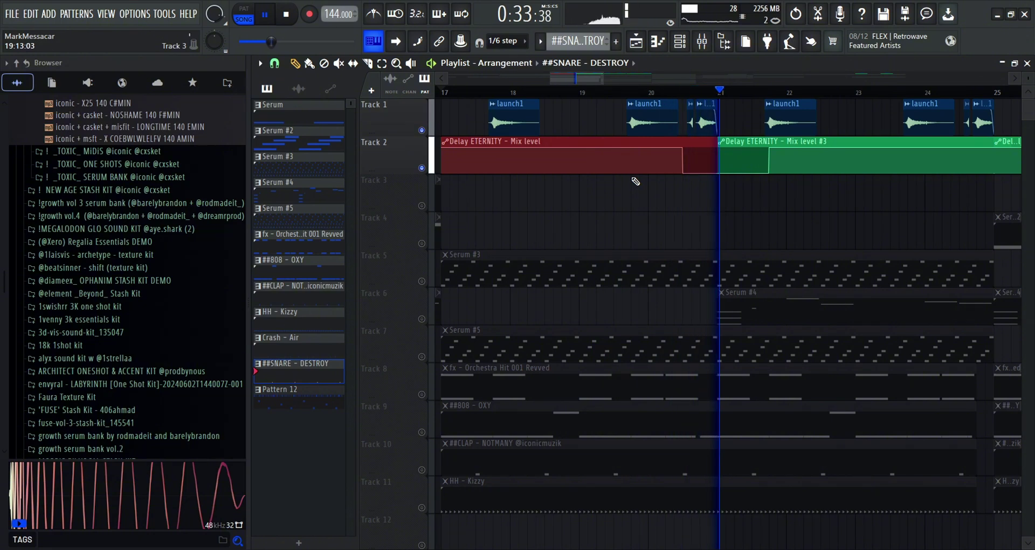
key("space")
scroll(696, 162, "up", 2)
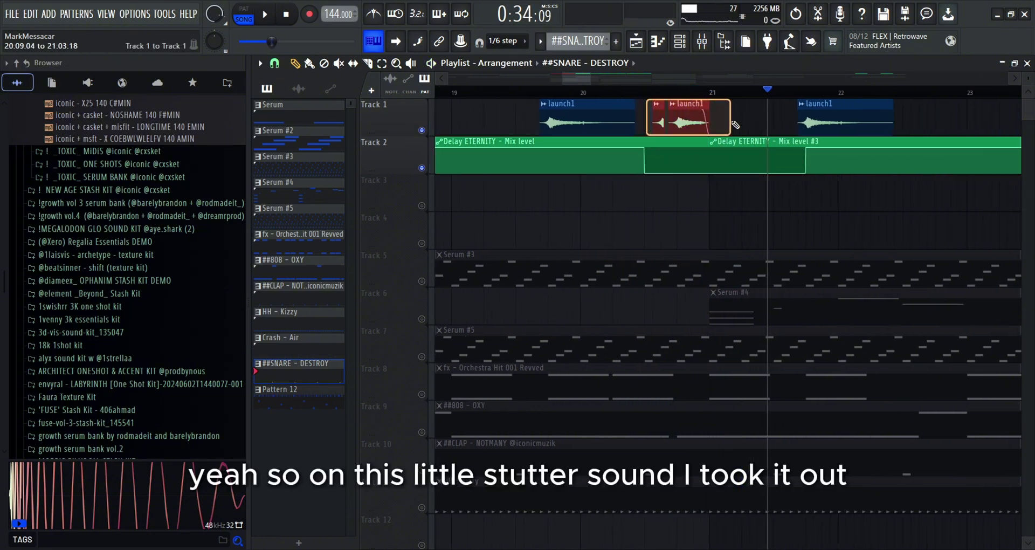
left_click_drag(668, 156, 696, 168)
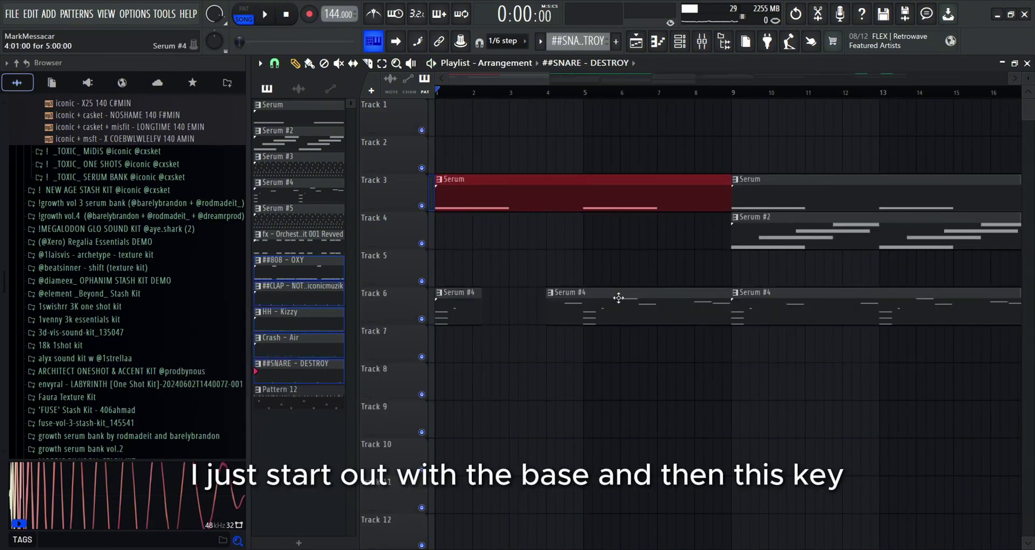
- Select the first Serum #4 clips on Track 6 and shorten the first clip's end
left_click_drag(618, 298, 431, 320)
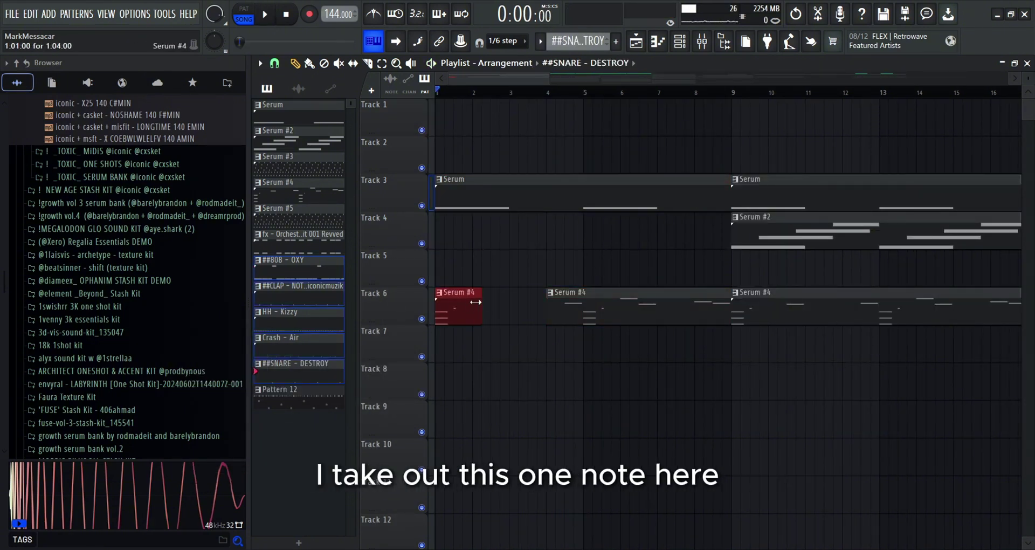
left_click_drag(532, 313, 527, 312)
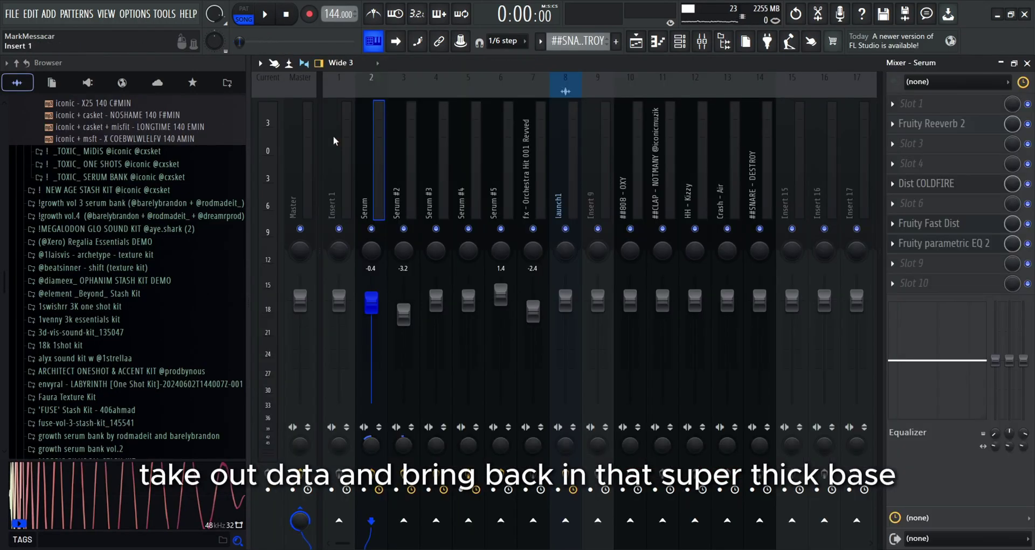
- Open the Serum insert's Fruity Reeverb 2, Dist COLDFIRE, Fruity Fast Dist and parametric EQ 2 in turn
left_click(984, 127)
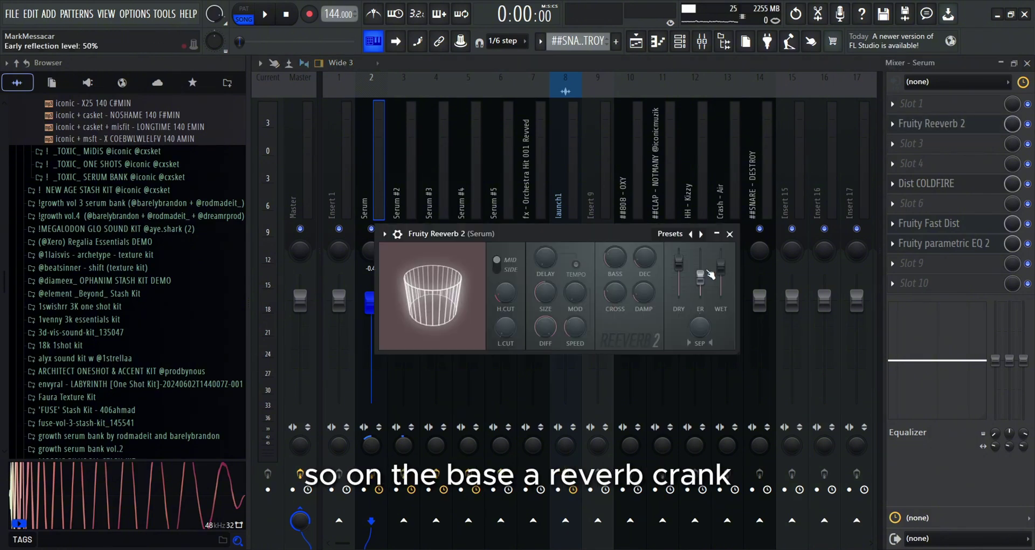
left_click(937, 183)
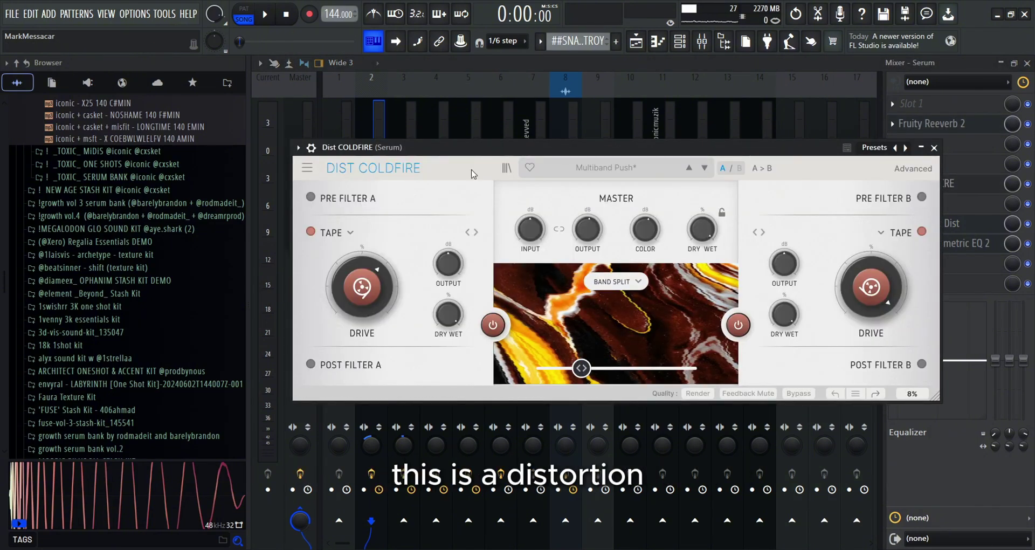
left_click(928, 150)
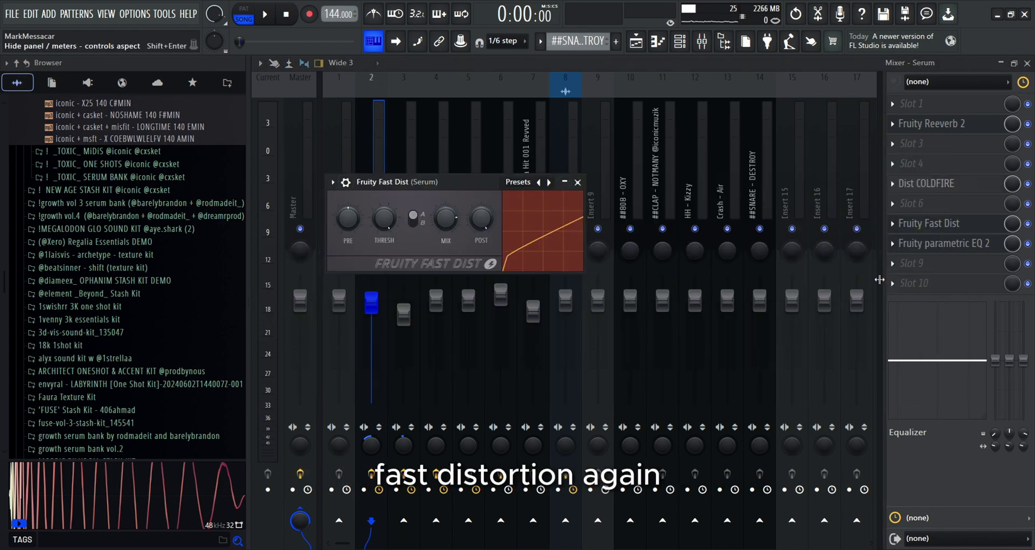
left_click(941, 223)
left_click(944, 243)
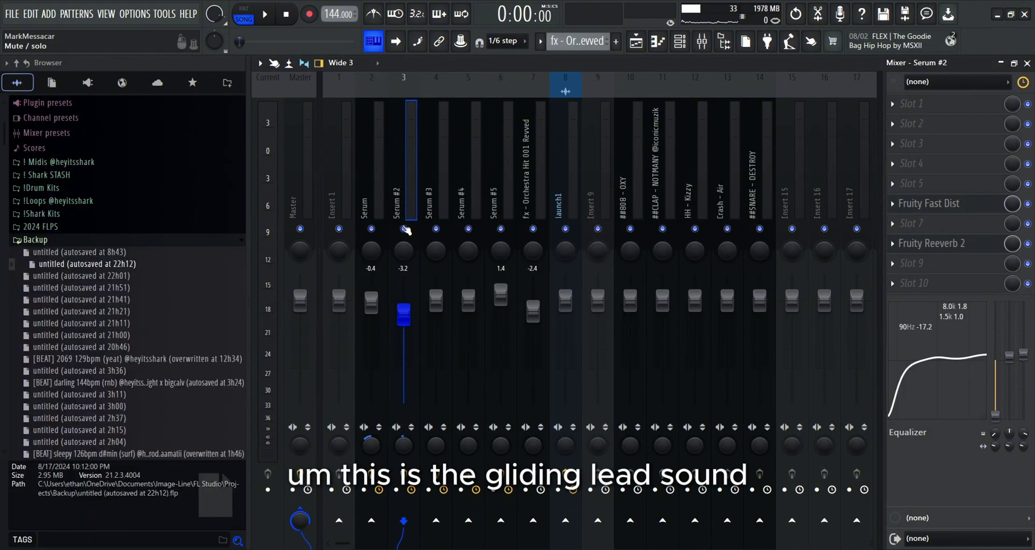
- Solo Serum #2 and view its fast distortion and reverb, then Serum #3's delay
right_click(404, 228)
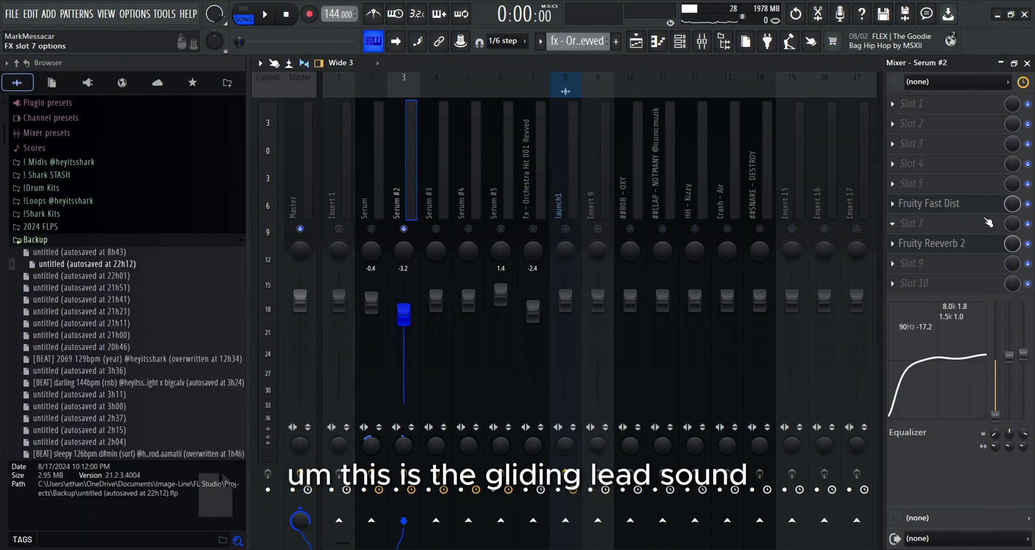
left_click(959, 208)
left_click(938, 243)
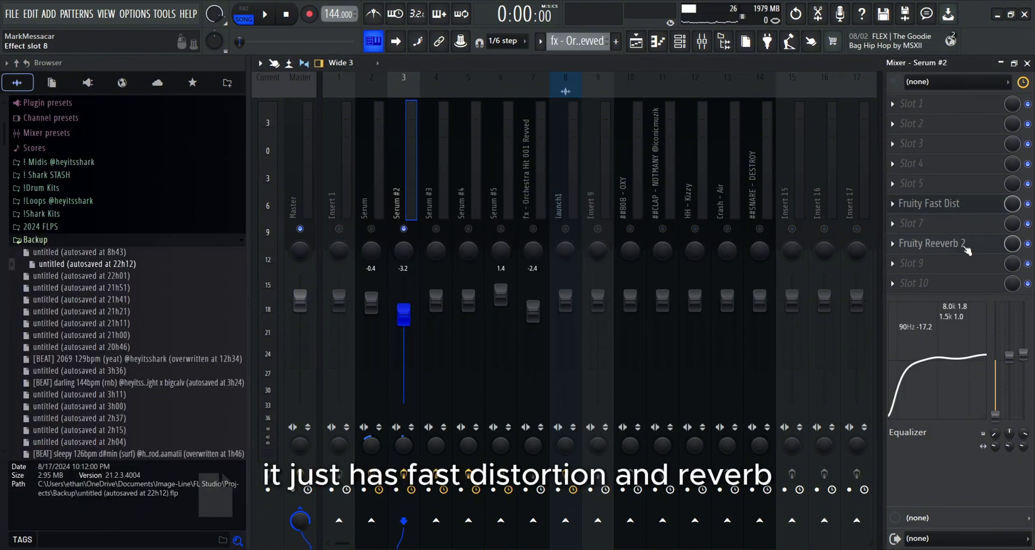
left_click(441, 182)
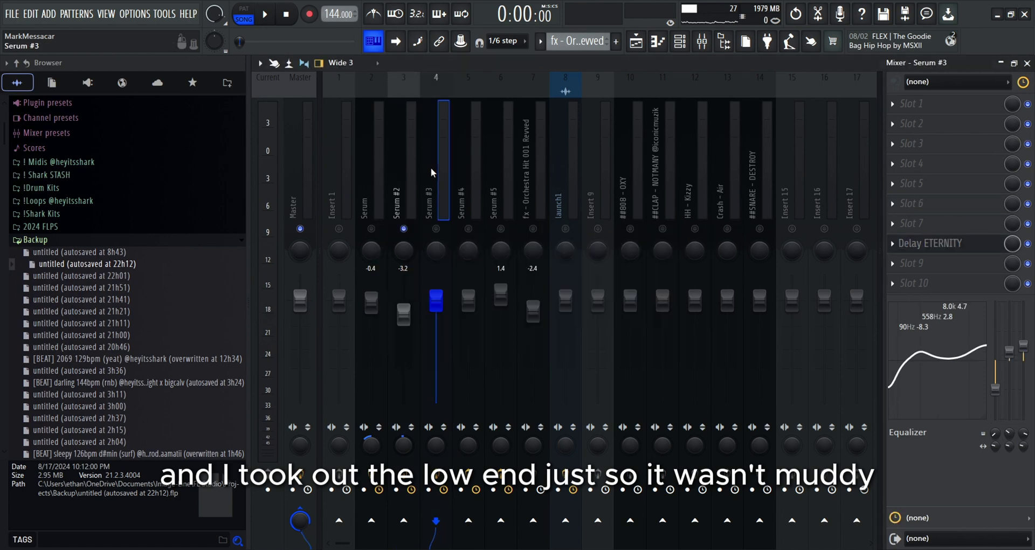
left_click(957, 245)
key("Escape")
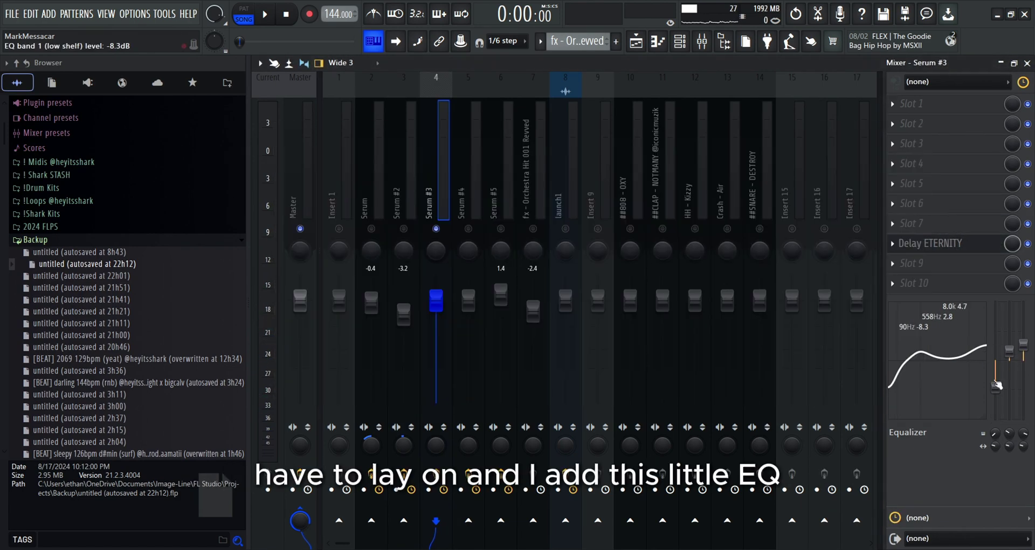
- Inspect Serum #4's reverb, Coldfire distortion and delay effects
left_click(465, 183)
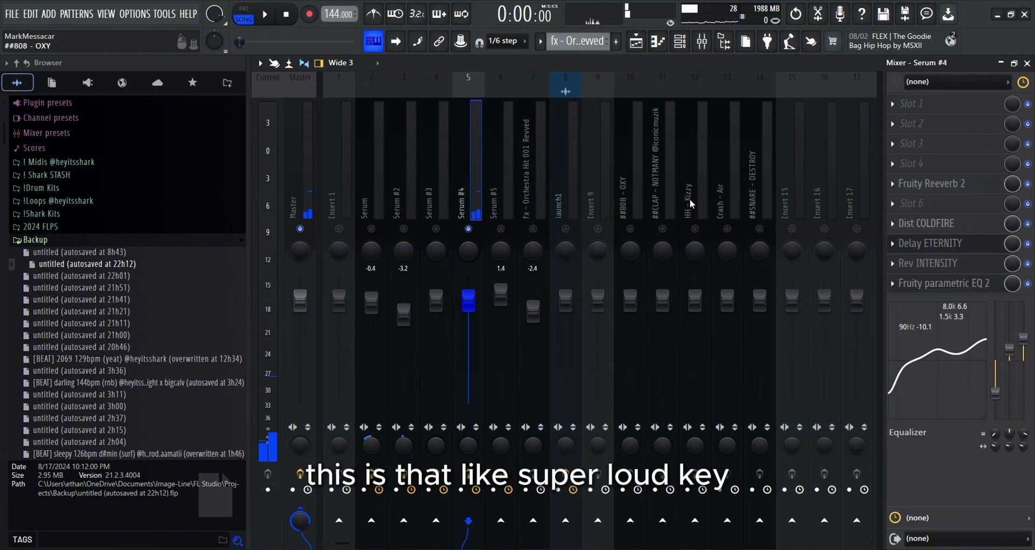
left_click(958, 192)
left_click(954, 221)
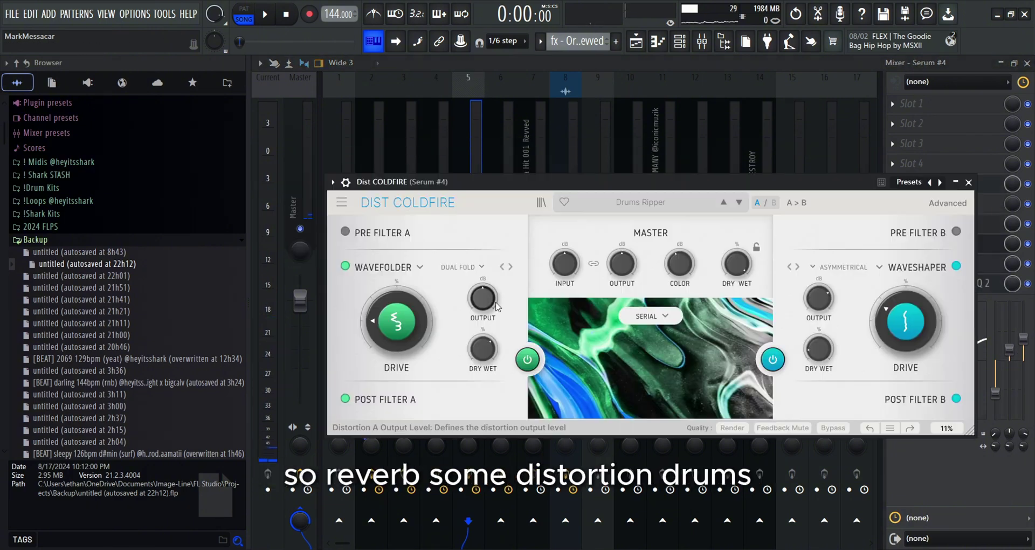
left_click(969, 183)
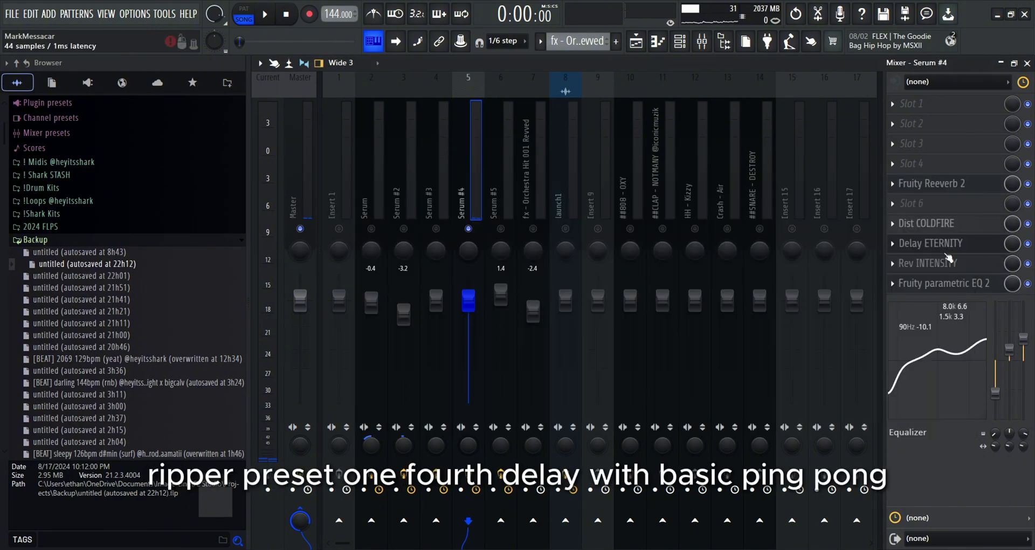
left_click(933, 243)
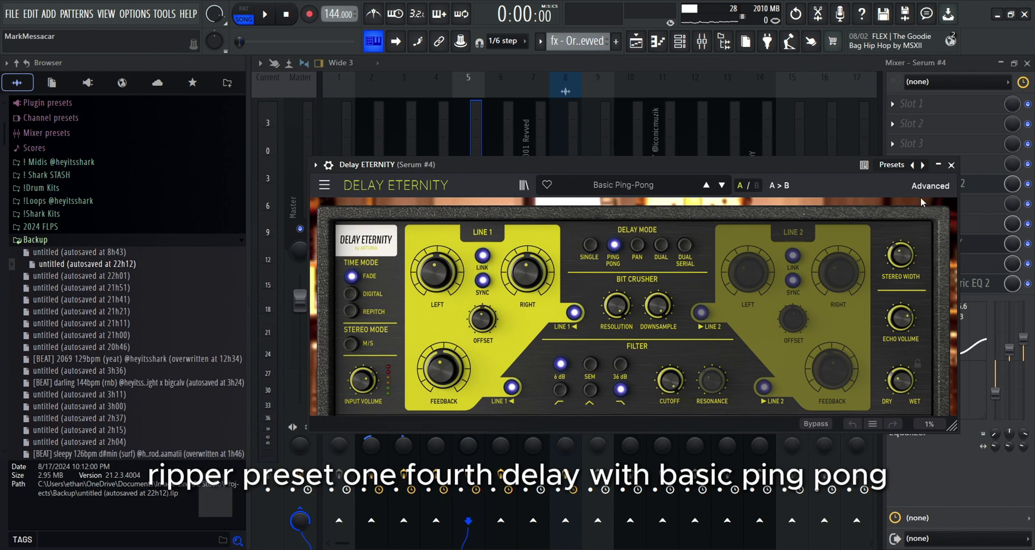
left_click(951, 165)
- Check Rev INTENSITY, then pull Serum #4's parametric EQ low shelf down to cut low end
left_click(938, 263)
left_click(944, 283)
left_click_drag(388, 281, 380, 362)
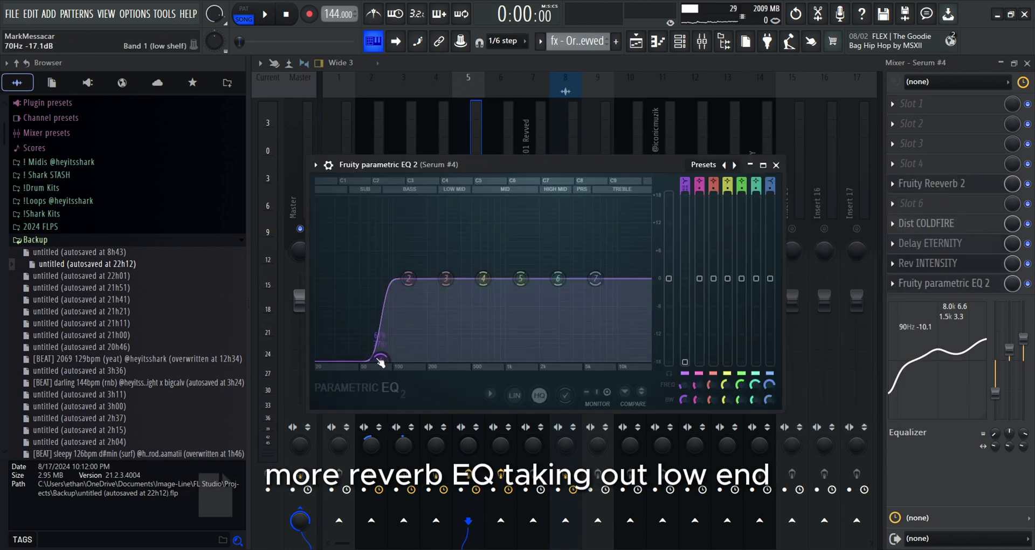
left_click(1001, 397)
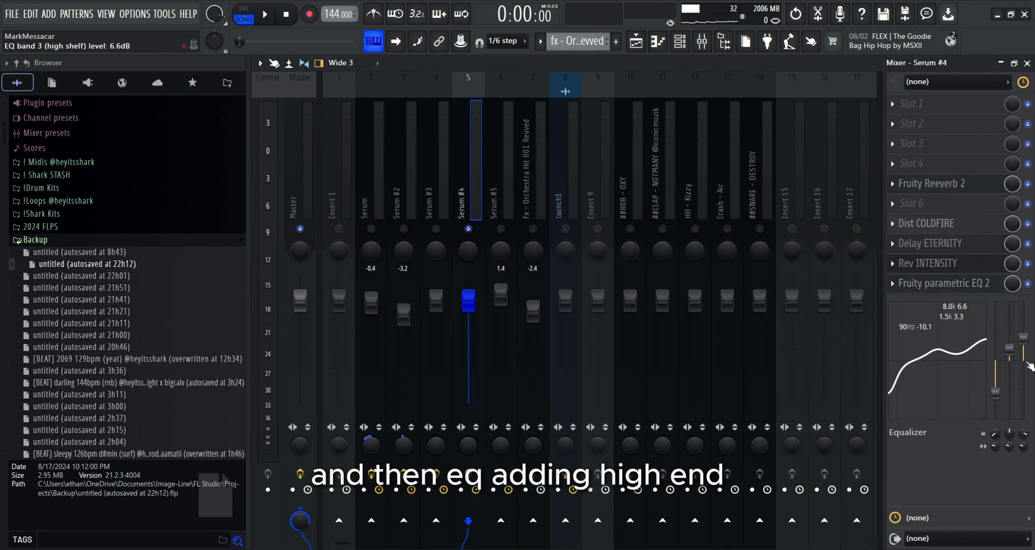
- Review Serum #5's PanCake2 and fast distortion, then launch1's delay effect
key("Right")
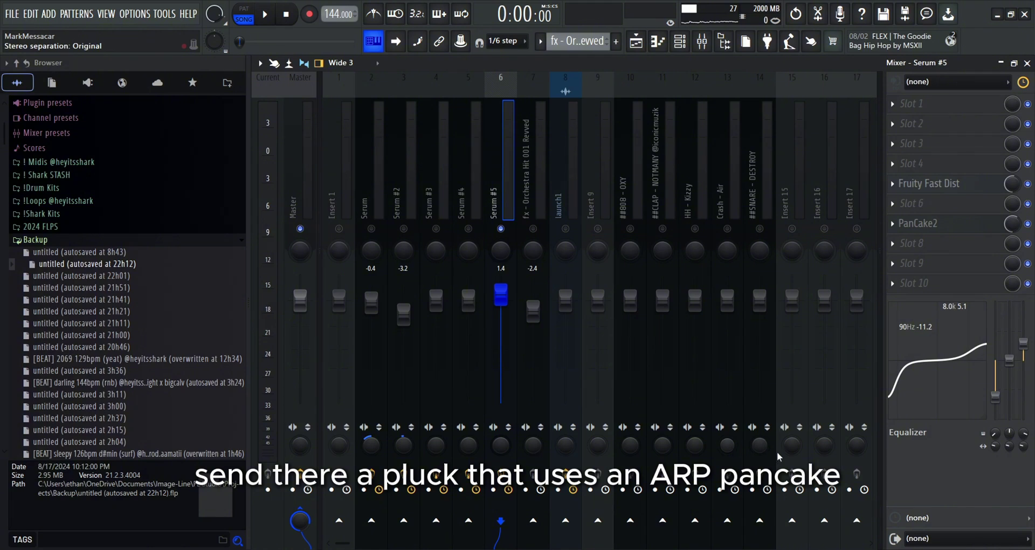
left_click(976, 229)
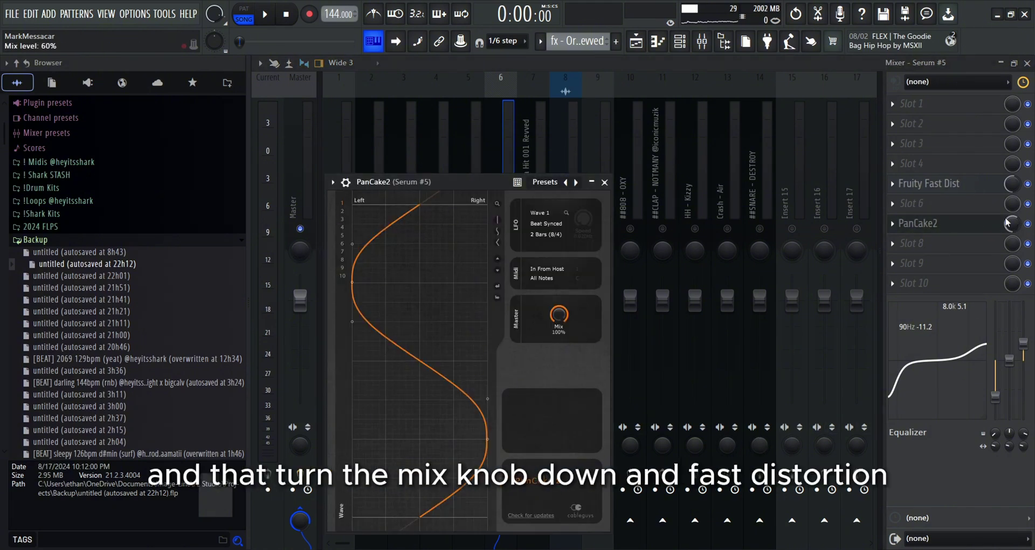
left_click(959, 185)
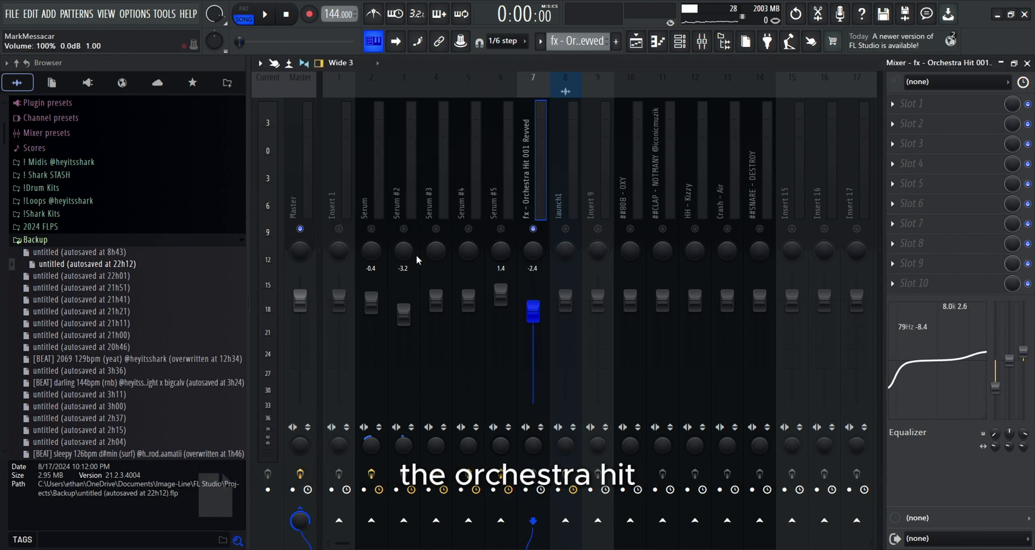
key("Right")
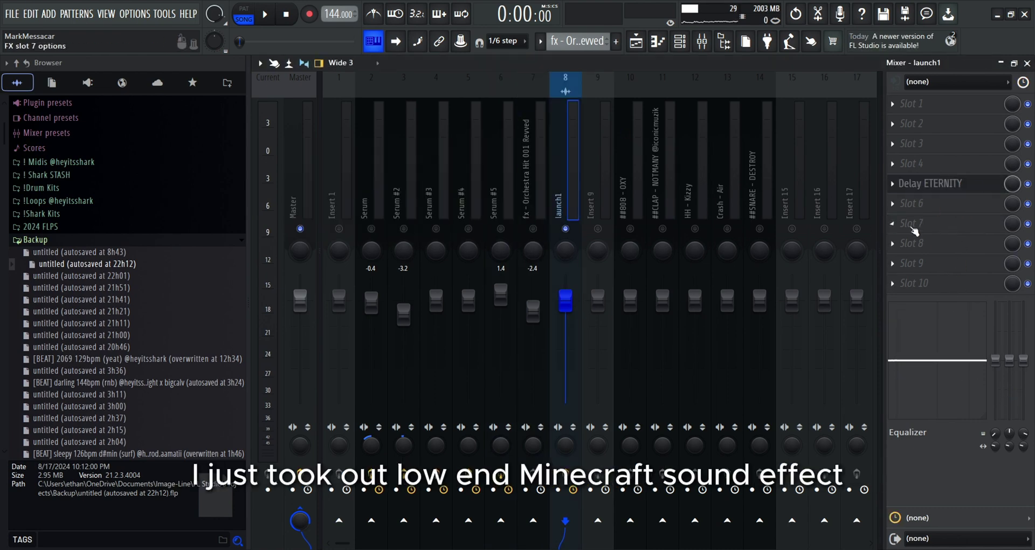
left_click(949, 186)
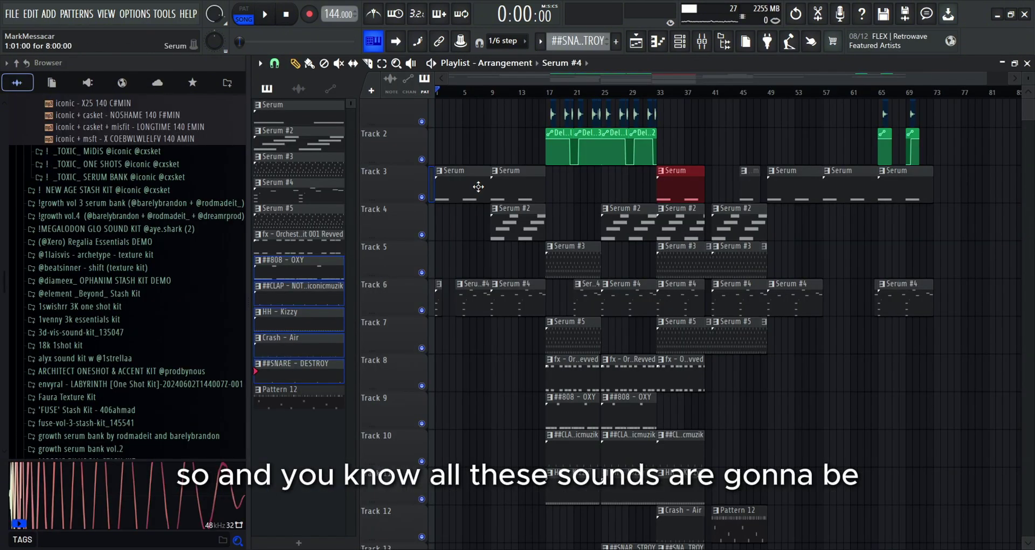
- Scroll up the playlist to bring the full twelve-track arrangement into view
scroll(478, 186, "up", 1)
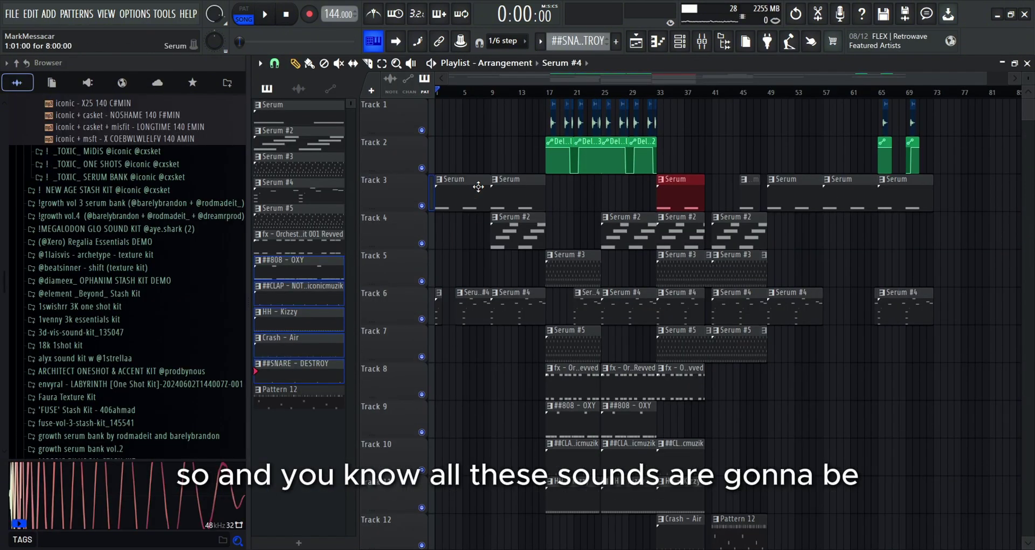